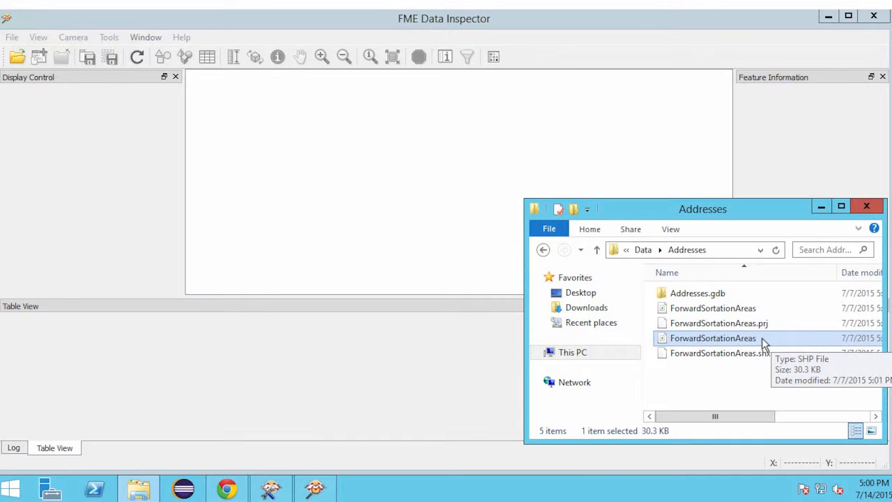
Step: Load ForwardSortationAreas.shp into the Data Inspector and sort its features by CFSAUID descending
{"action": "left_click_drag", "start_coordinate": [763, 343], "coordinate": [331, 181]}
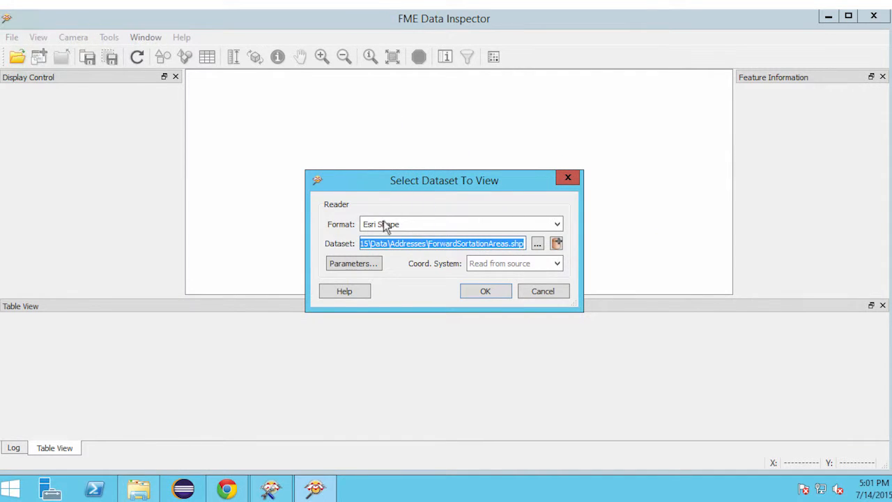
{"action": "left_click", "coordinate": [485, 291]}
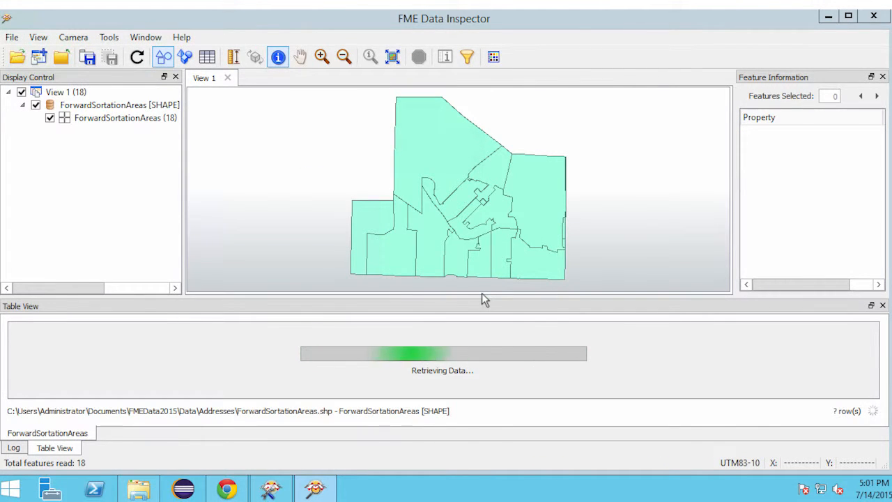
{"action": "scroll", "coordinate": [85, 334], "scroll_direction": "down", "scroll_amount": 2}
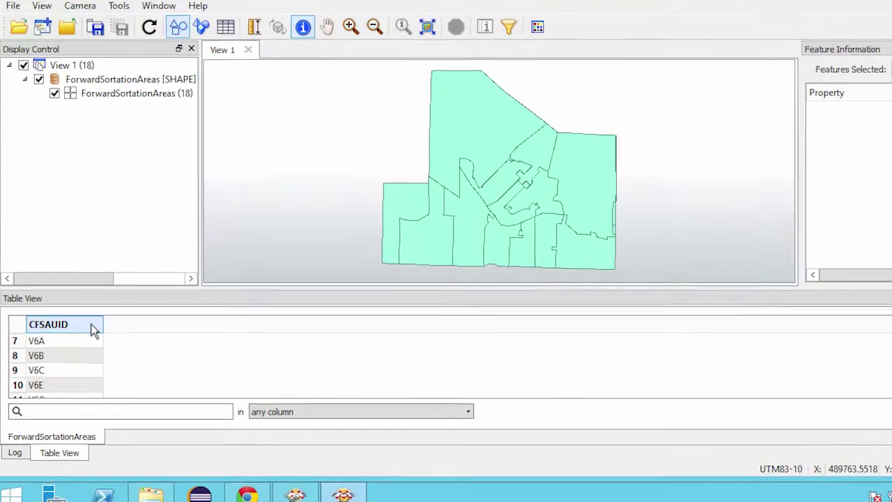
{"action": "left_click", "coordinate": [85, 334]}
{"action": "left_click", "coordinate": [85, 334]}
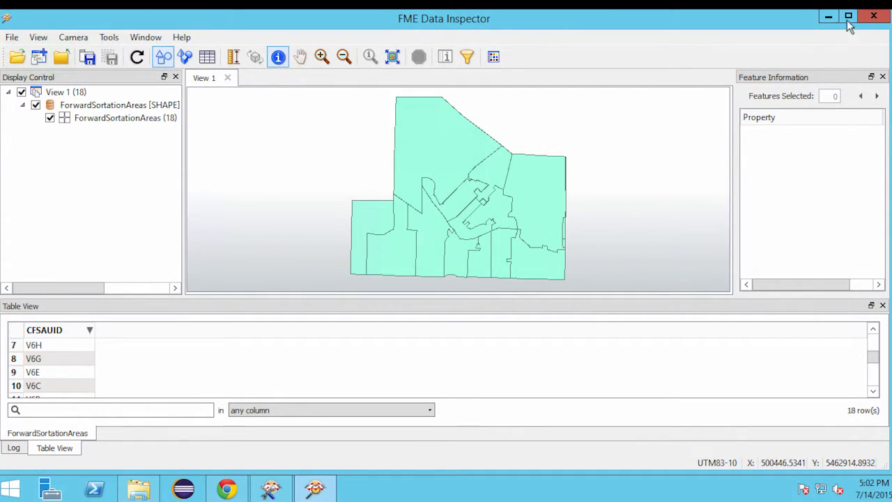
Step: Start a generated workspace in Workbench with Esri Shape as the reader format
{"action": "left_click", "coordinate": [829, 17]}
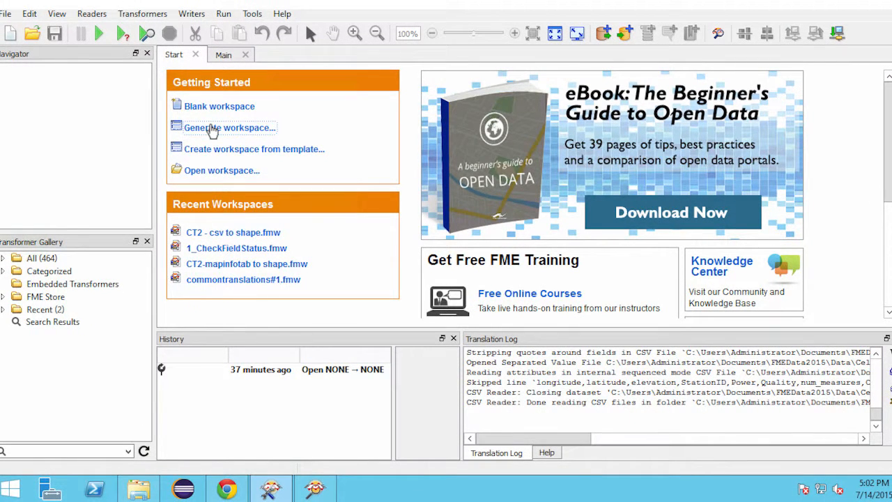
{"action": "left_click", "coordinate": [212, 129]}
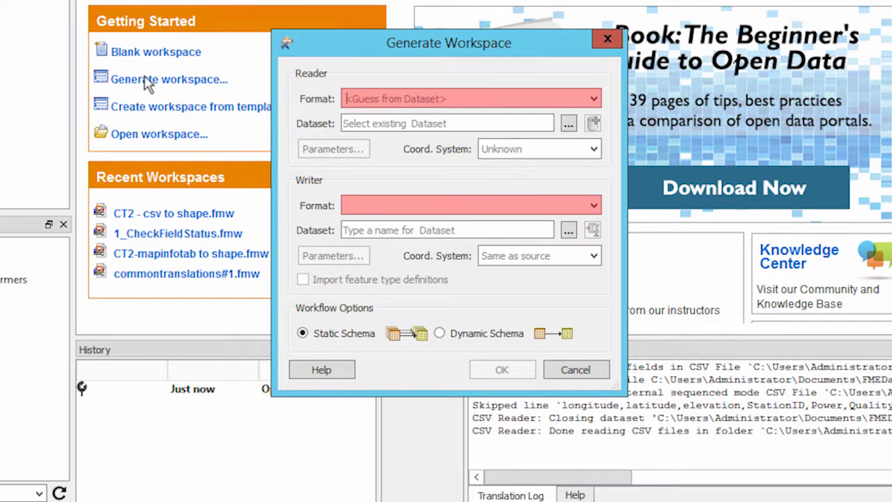
{"action": "type", "text": "esri"}
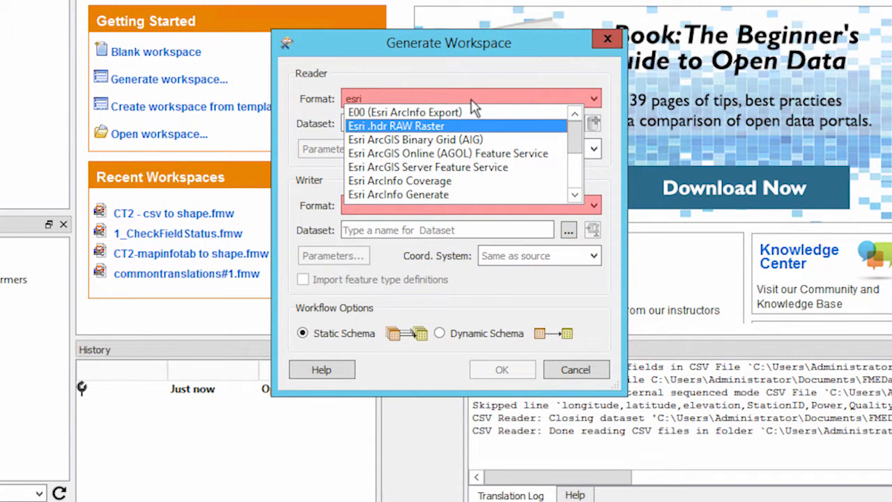
{"action": "type", "text": " sha"}
{"action": "key", "text": "Return"}
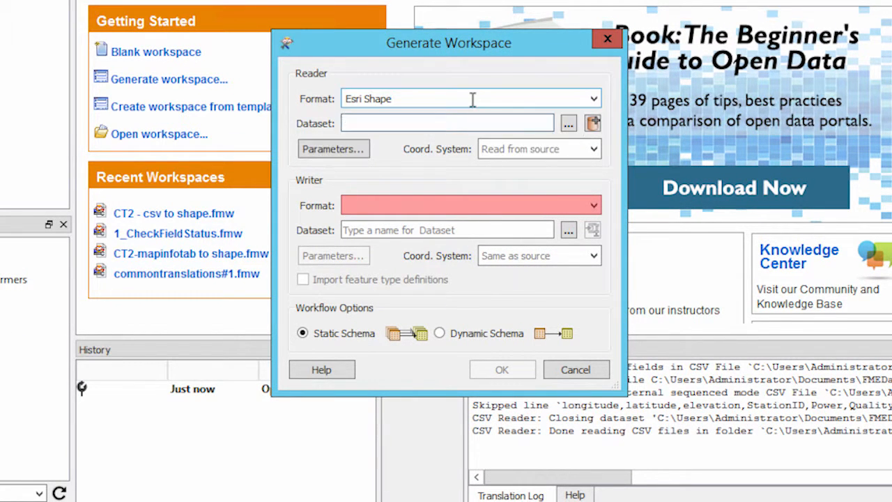
Step: Choose ForwardSortationAreas in FMEData2015\Data\Addresses as the source dataset
{"action": "left_click", "coordinate": [568, 124]}
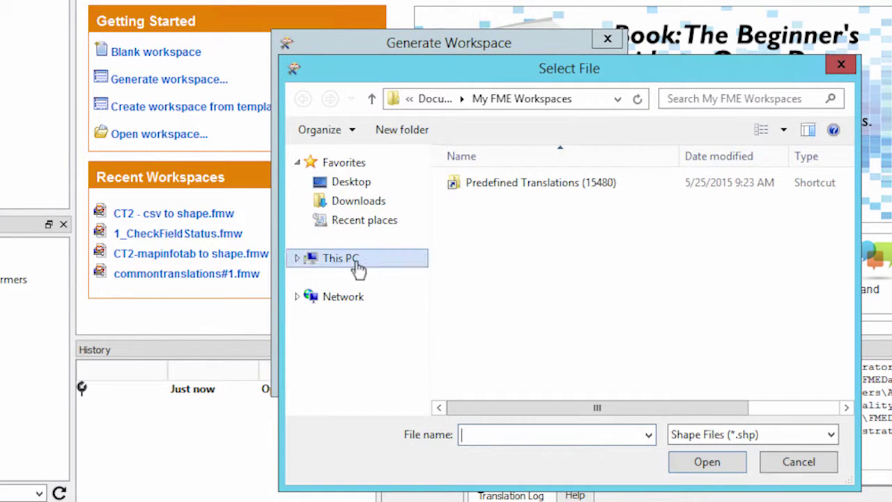
{"action": "left_click", "coordinate": [345, 258]}
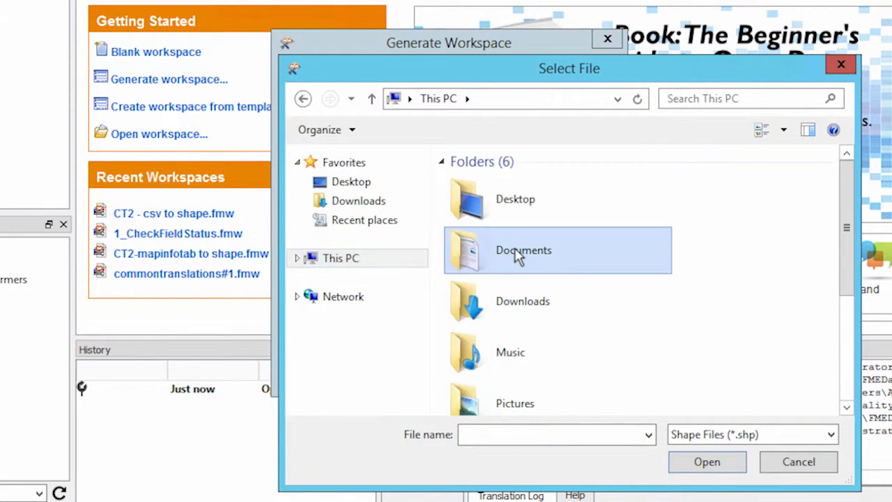
{"action": "double_click", "coordinate": [518, 256]}
{"action": "double_click", "coordinate": [515, 241]}
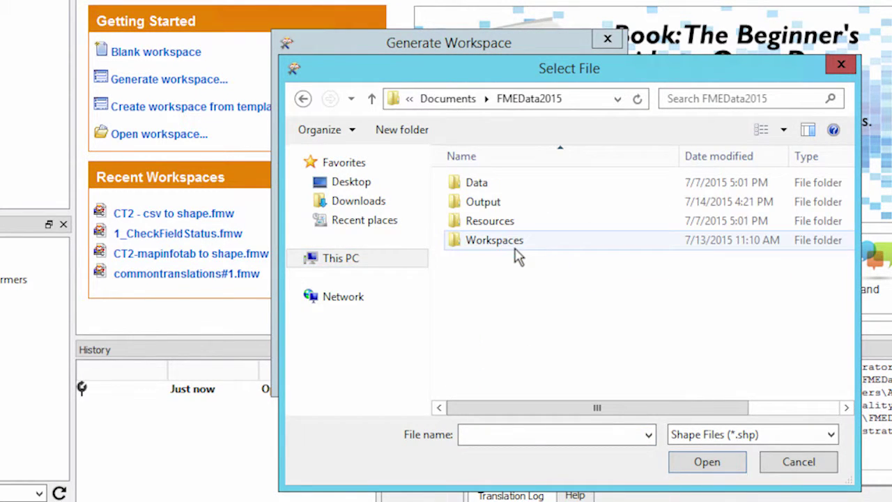
{"action": "double_click", "coordinate": [512, 192]}
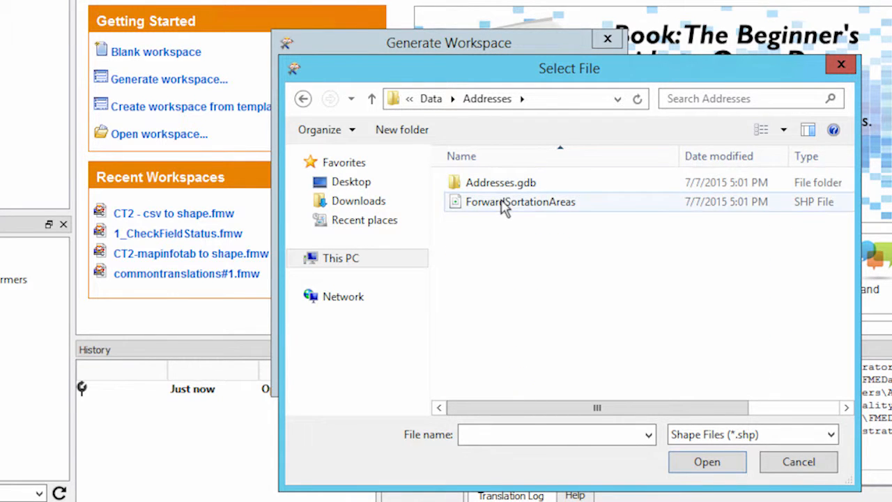
{"action": "double_click", "coordinate": [506, 204]}
{"action": "mouse_move", "coordinate": [470, 204]}
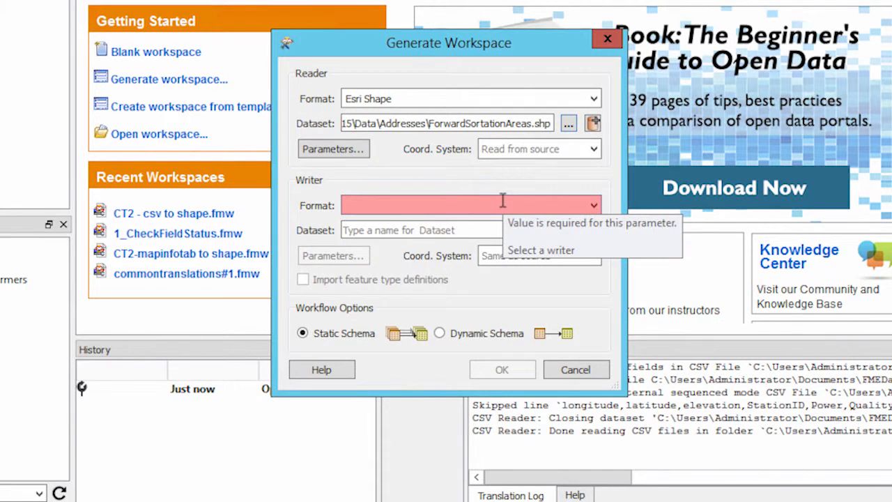
Step: Set the writer format to Google KML
{"action": "left_click", "coordinate": [503, 201]}
{"action": "type", "text": "googl"}
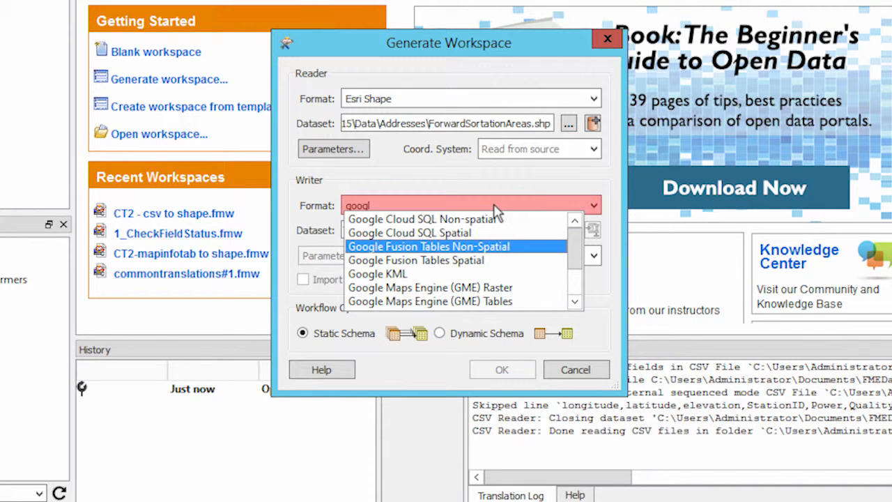
{"action": "type", "text": "e kml"}
{"action": "key", "text": "Return"}
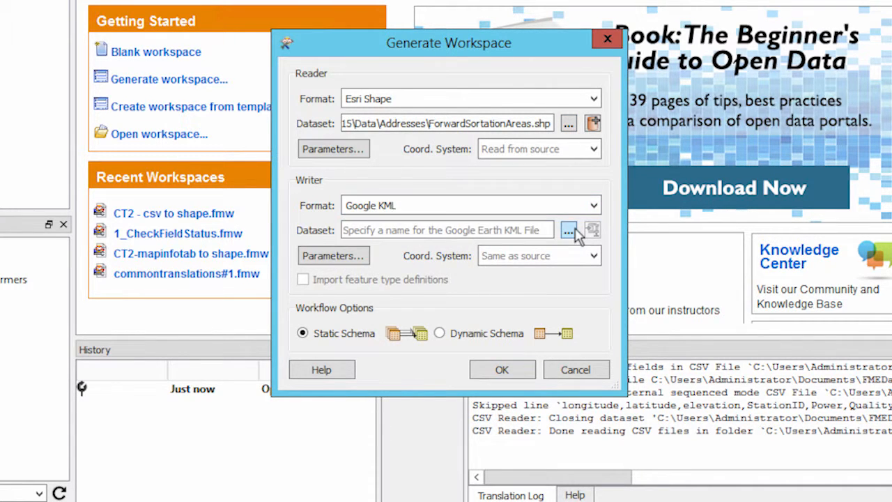
Step: Save the KML output as Vancouver.kml in FMEData2015\Output and generate the workspace
{"action": "left_click", "coordinate": [569, 230]}
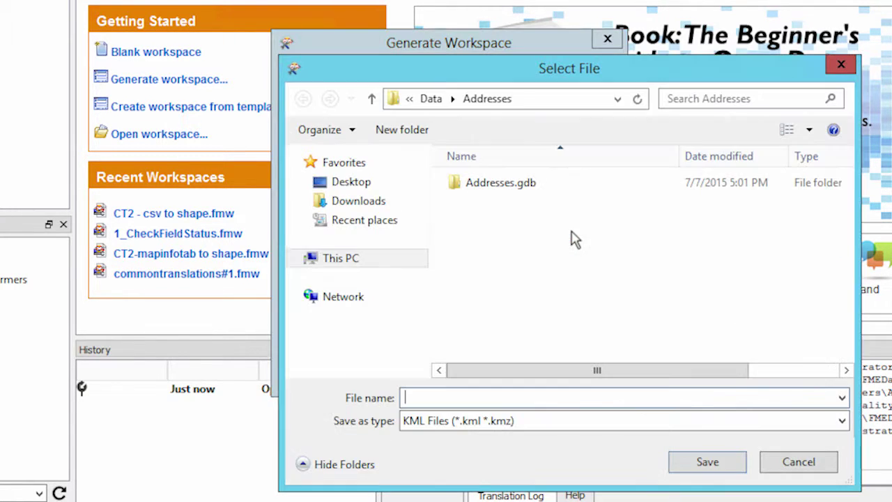
{"action": "left_click", "coordinate": [365, 261]}
{"action": "double_click", "coordinate": [527, 274]}
{"action": "double_click", "coordinate": [522, 235]}
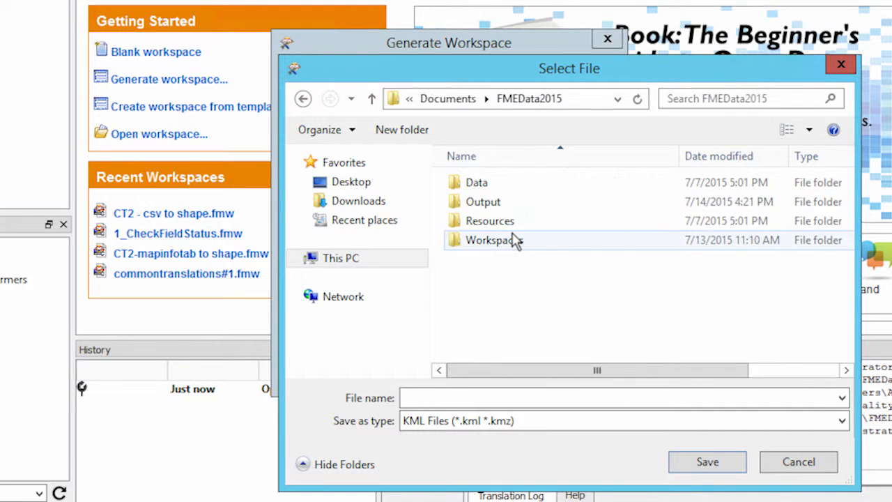
{"action": "double_click", "coordinate": [490, 201]}
{"action": "left_click", "coordinate": [404, 398]}
{"action": "type", "text": "Vancouver"}
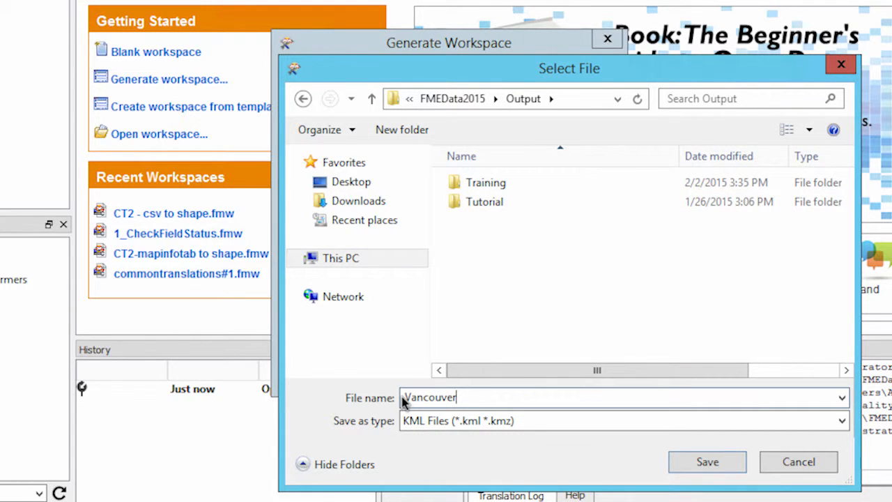
{"action": "left_click", "coordinate": [726, 462]}
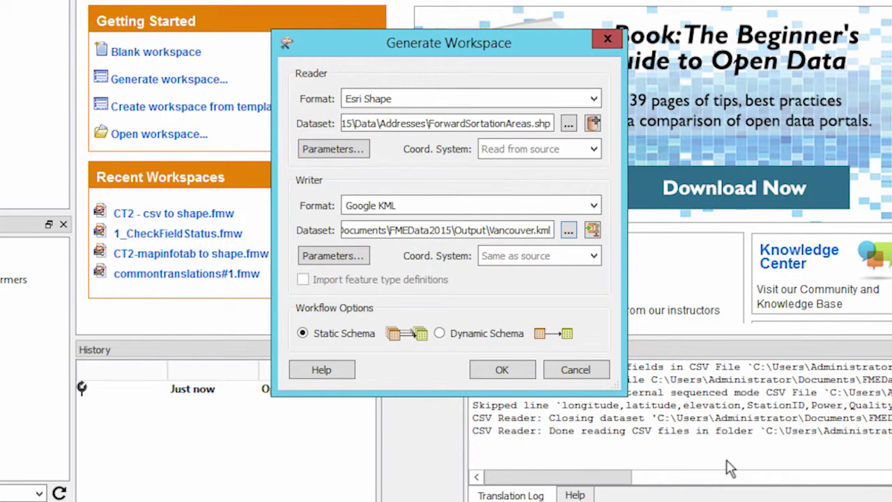
{"action": "left_click", "coordinate": [503, 369]}
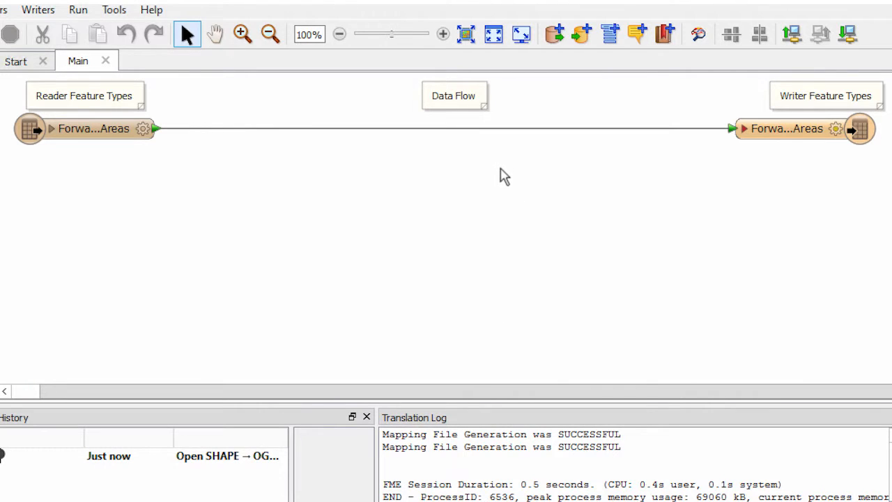
Step: Insert a KMLPropertySetter via Quick Add 'kmlpro' on the reader-to-writer connection
{"action": "left_click", "coordinate": [500, 128]}
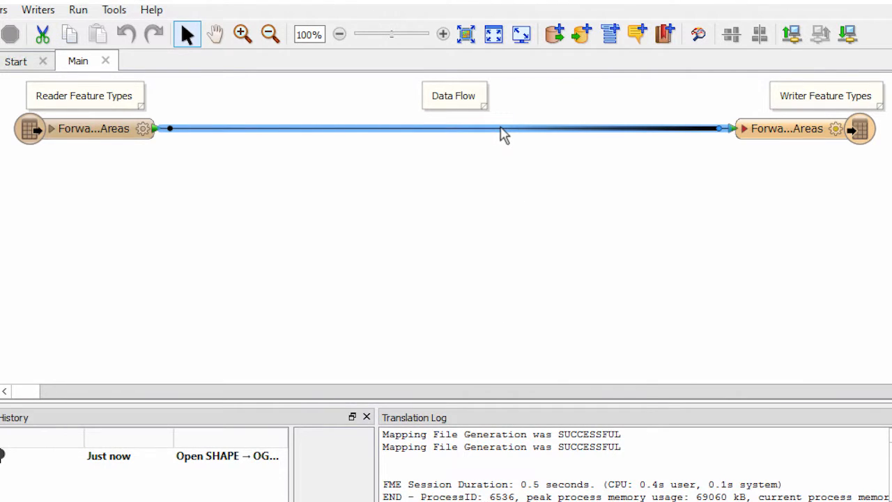
{"action": "type", "text": "kmlpro"}
{"action": "key", "text": "Return"}
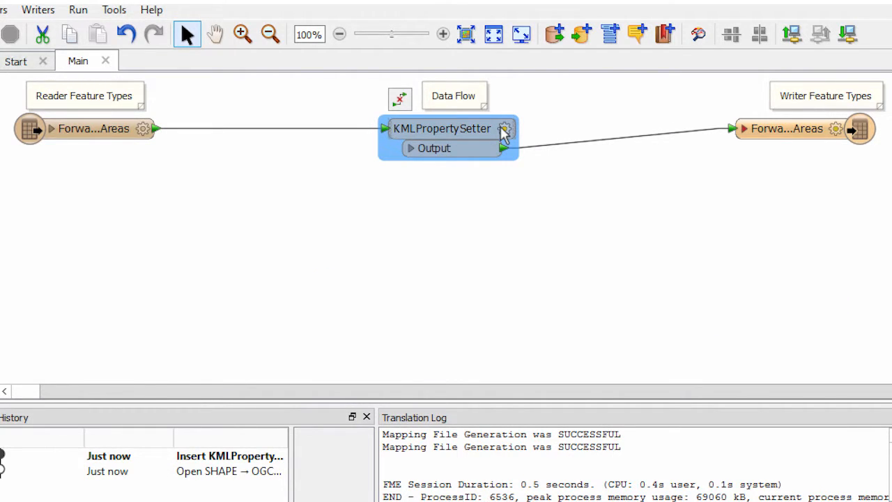
{"action": "left_click", "coordinate": [506, 128]}
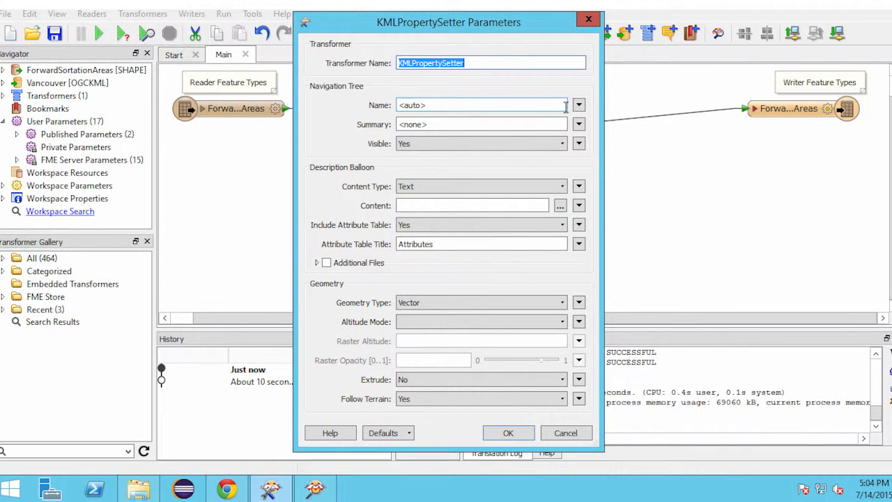
Step: Set the placemark Name to the CFSAUID attribute value and confirm the settings
{"action": "left_click", "coordinate": [578, 105]}
{"action": "mouse_move", "coordinate": [626, 123]}
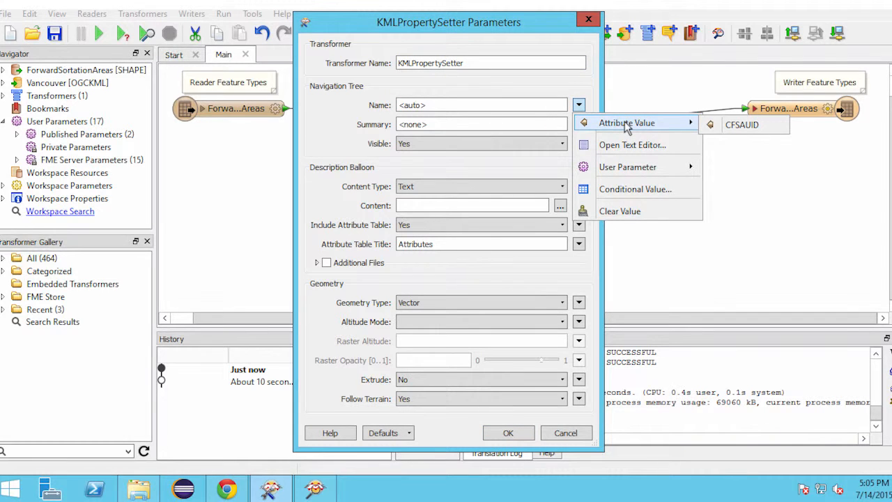
{"action": "left_click", "coordinate": [729, 126]}
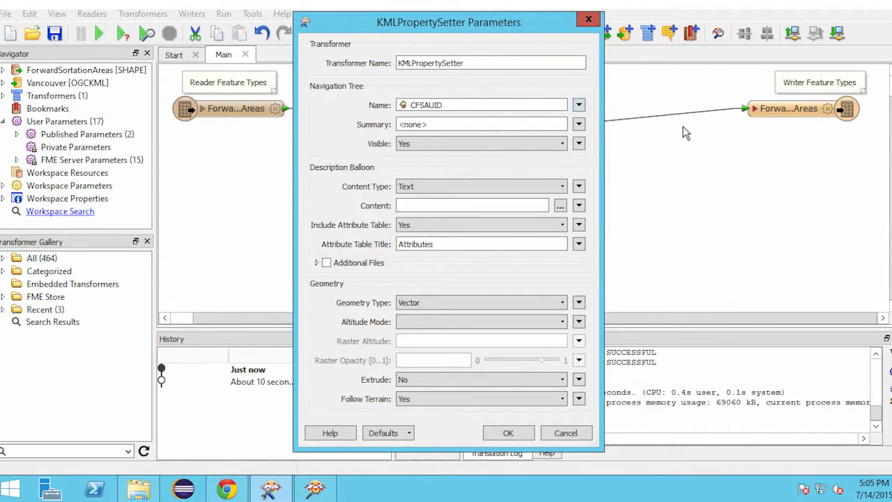
{"action": "left_click", "coordinate": [508, 433]}
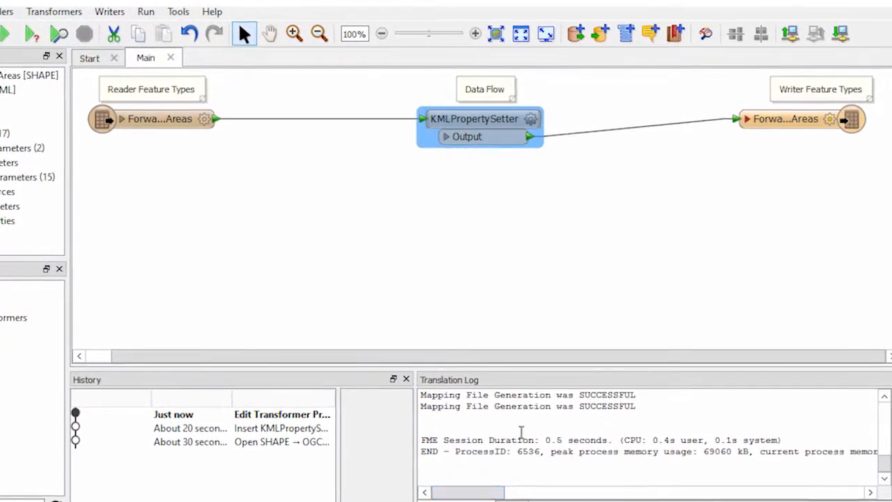
Step: Insert a KMLStyler via Quick Add 'kml styl' on the Output-to-writer connection
{"action": "left_click", "coordinate": [627, 132]}
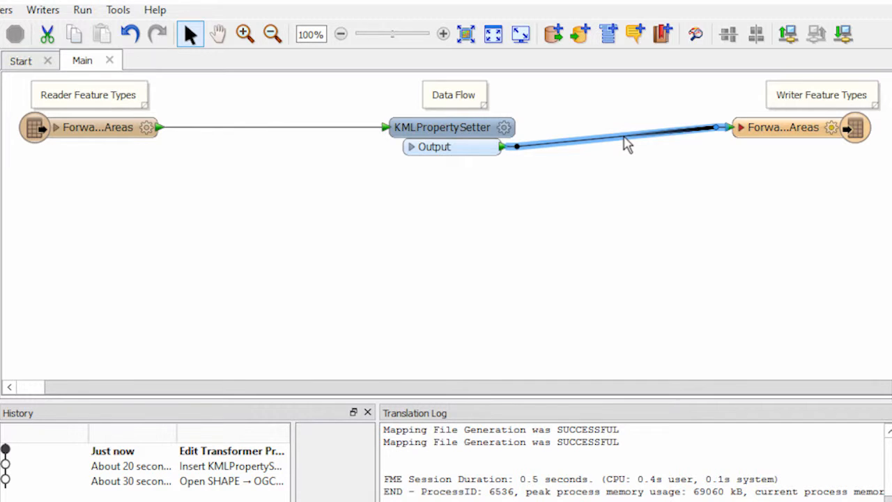
{"action": "type", "text": "kml"}
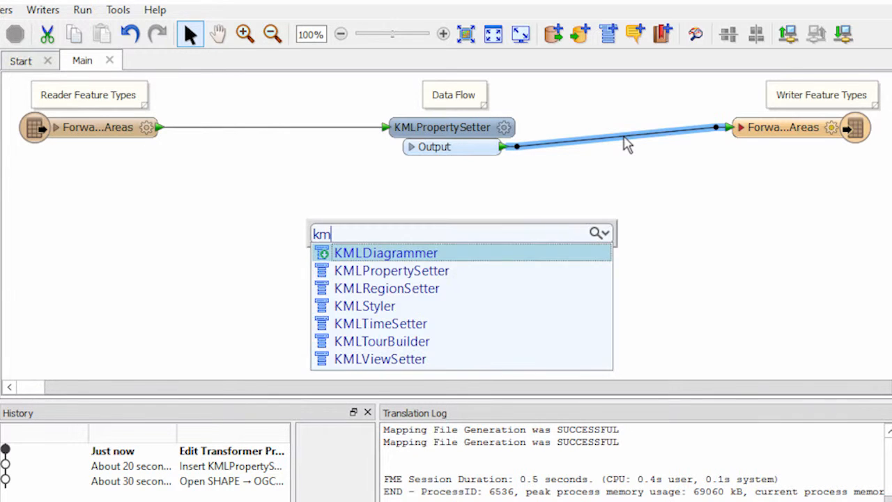
{"action": "type", "text": " styl"}
{"action": "key", "text": "Return"}
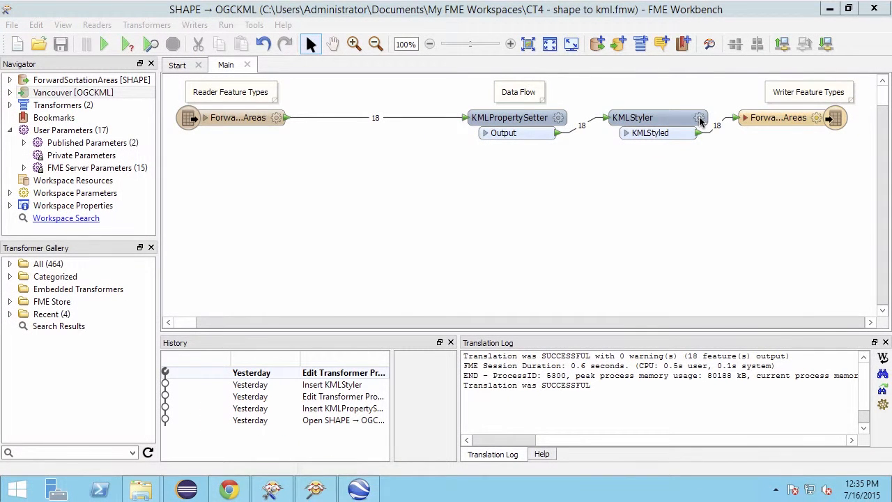
{"action": "left_click", "coordinate": [700, 120]}
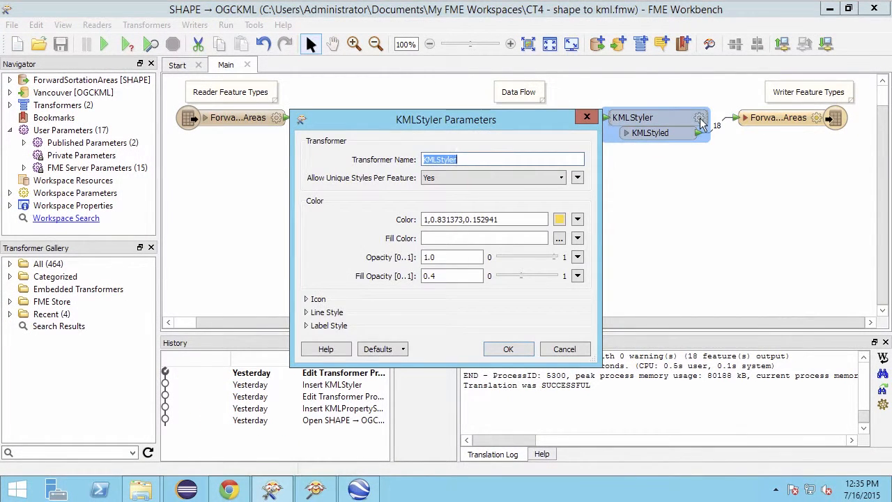
Step: Set the KMLStyler fill colour to orange, confirm, and run the translation
{"action": "left_click", "coordinate": [559, 238]}
{"action": "left_click", "coordinate": [317, 191]}
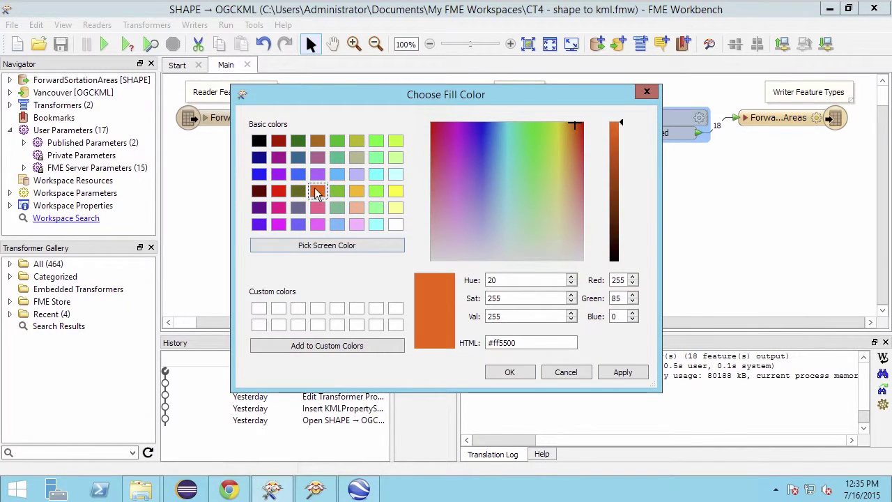
{"action": "left_click", "coordinate": [620, 371]}
{"action": "left_click", "coordinate": [512, 373]}
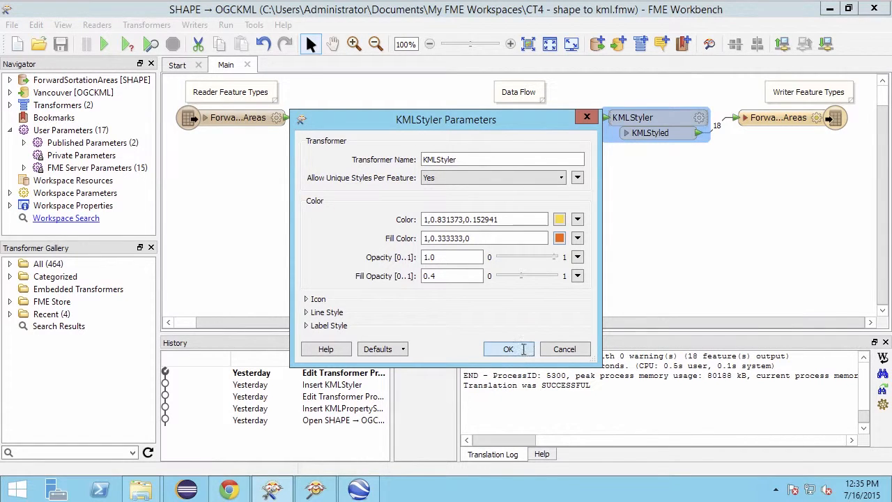
{"action": "left_click", "coordinate": [524, 353]}
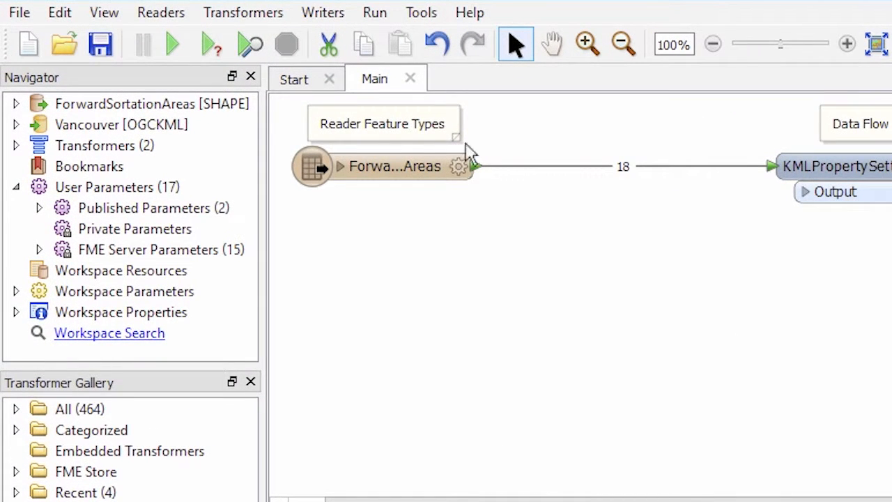
{"action": "left_click", "coordinate": [175, 49]}
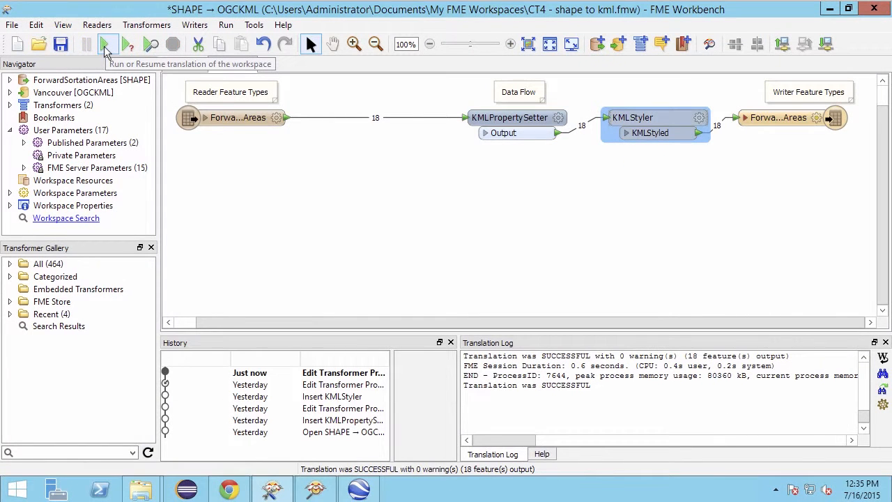
Step: Open the Vancouver writer's containing folder and launch Vancouver.kml in Google Earth
{"action": "left_click", "coordinate": [800, 120]}
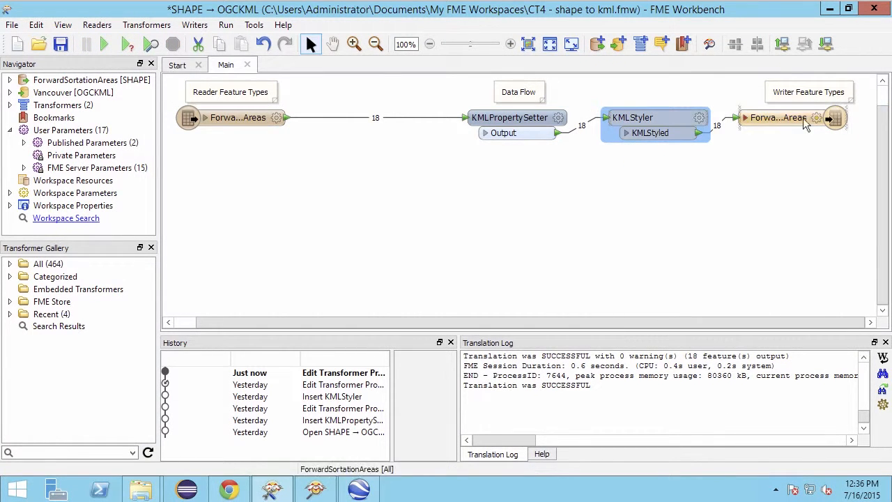
{"action": "right_click", "coordinate": [799, 123]}
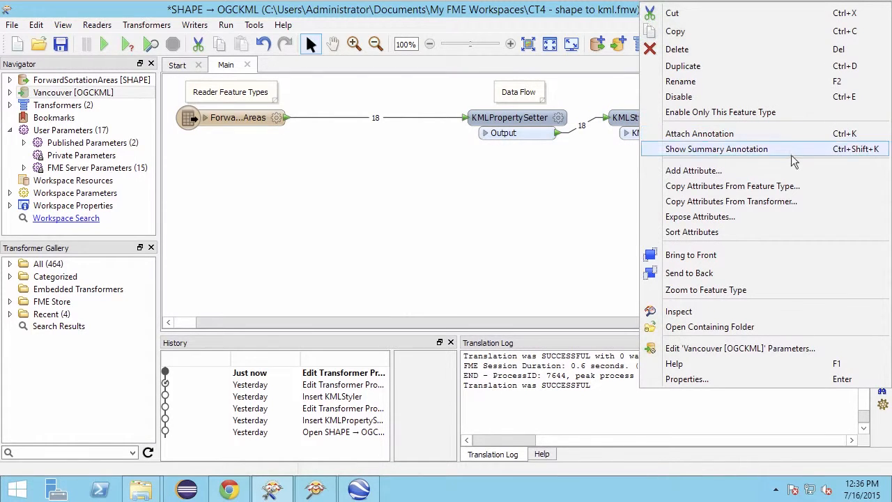
{"action": "left_click", "coordinate": [759, 327]}
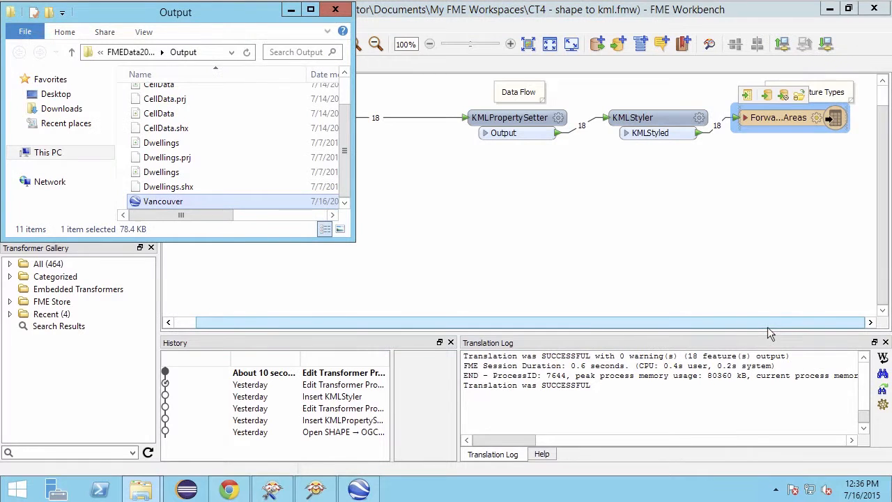
{"action": "double_click", "coordinate": [178, 203]}
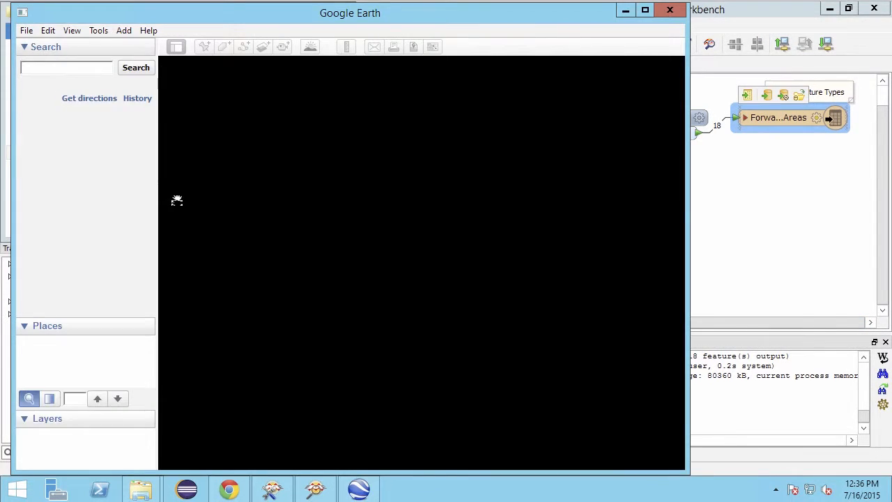